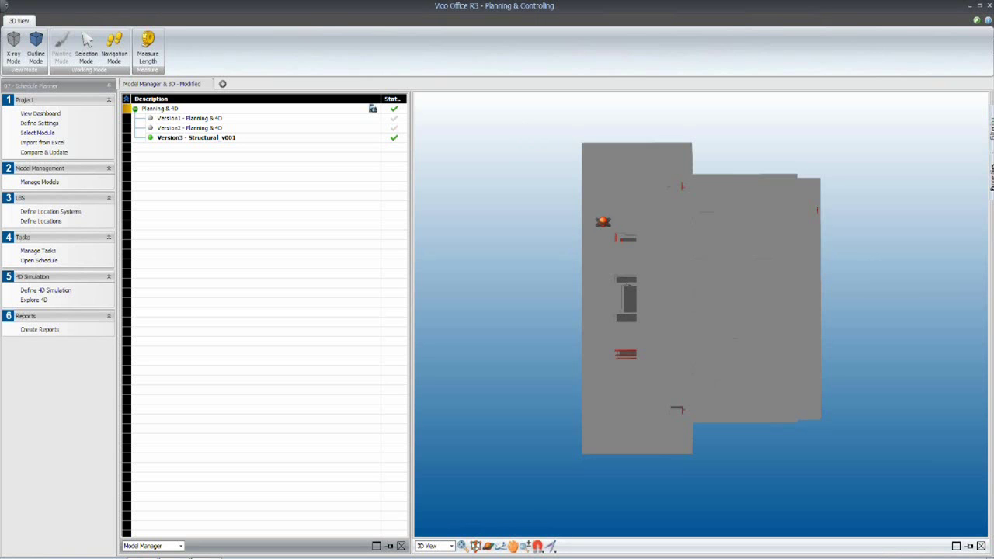
- Orbit and zoom the 3D building model to inspect it from several angles
drag(598, 349, 618, 321)
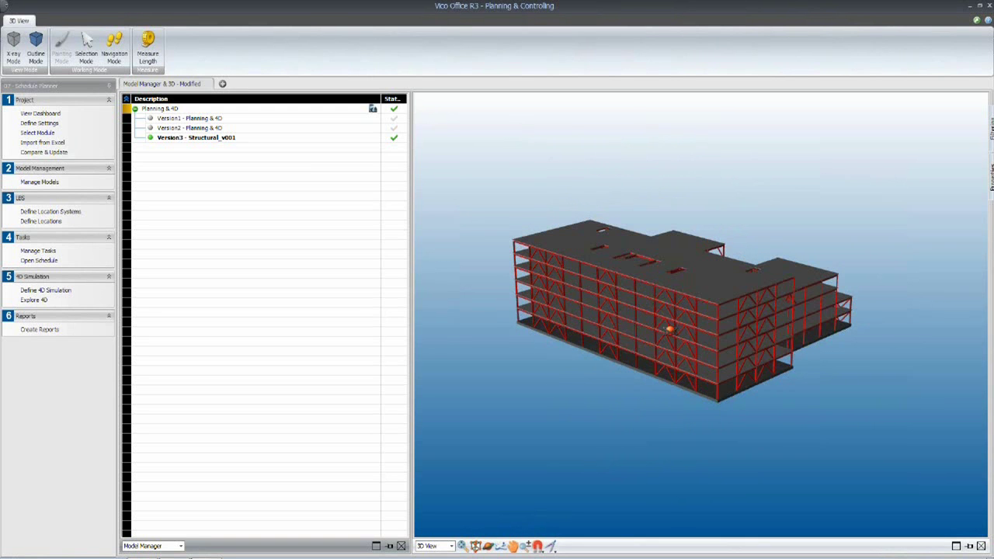
drag(742, 349, 625, 356)
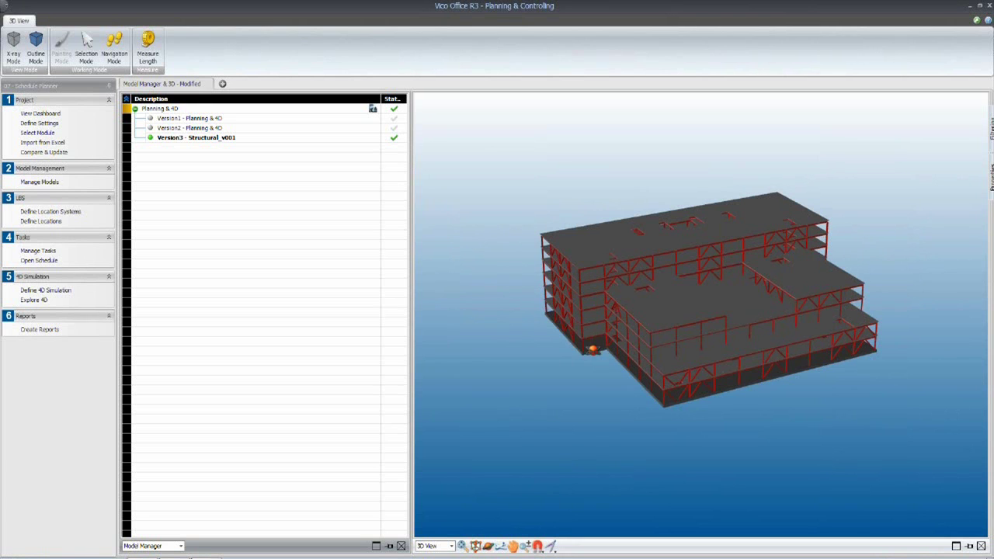
drag(568, 331, 589, 355)
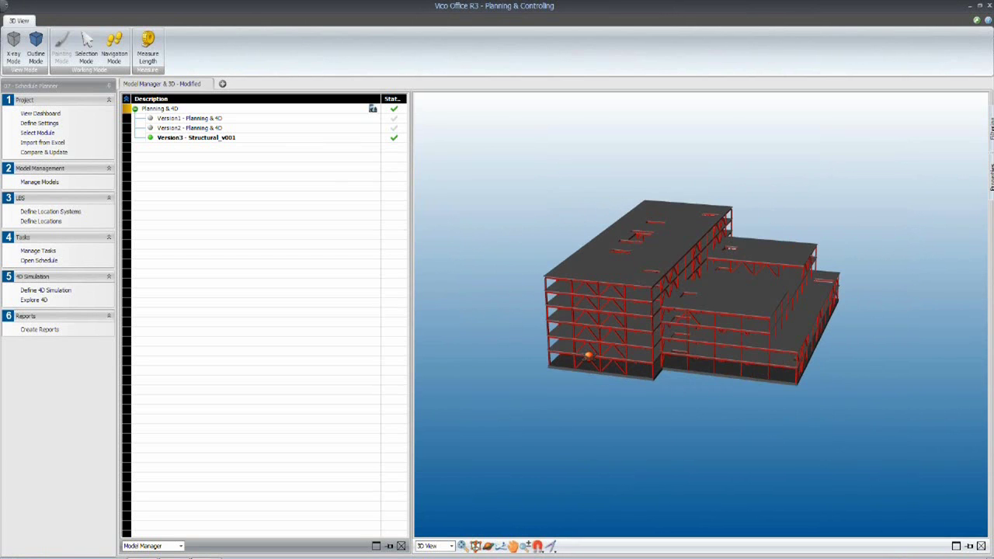
drag(686, 358, 652, 343)
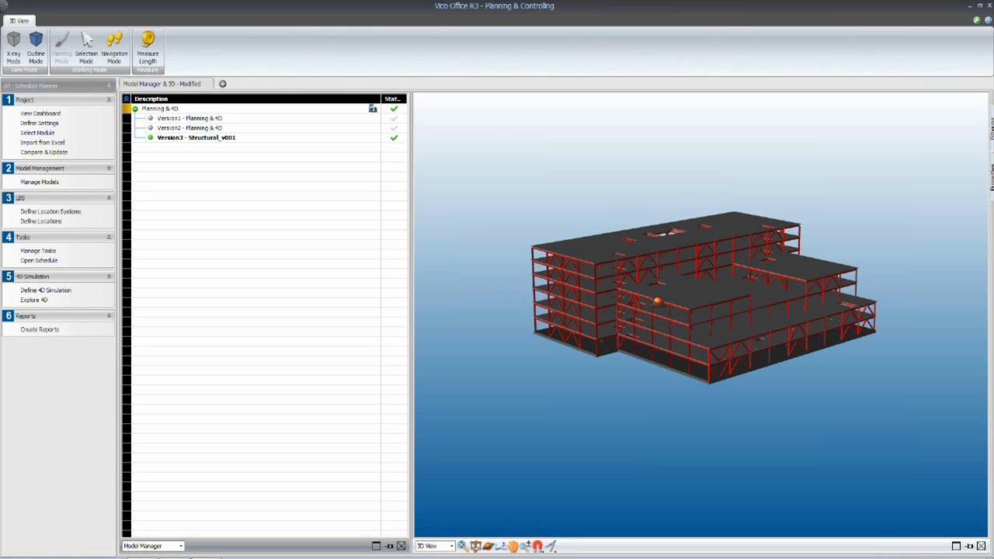
scroll(659, 301, up, 1)
scroll(659, 300, up, 2)
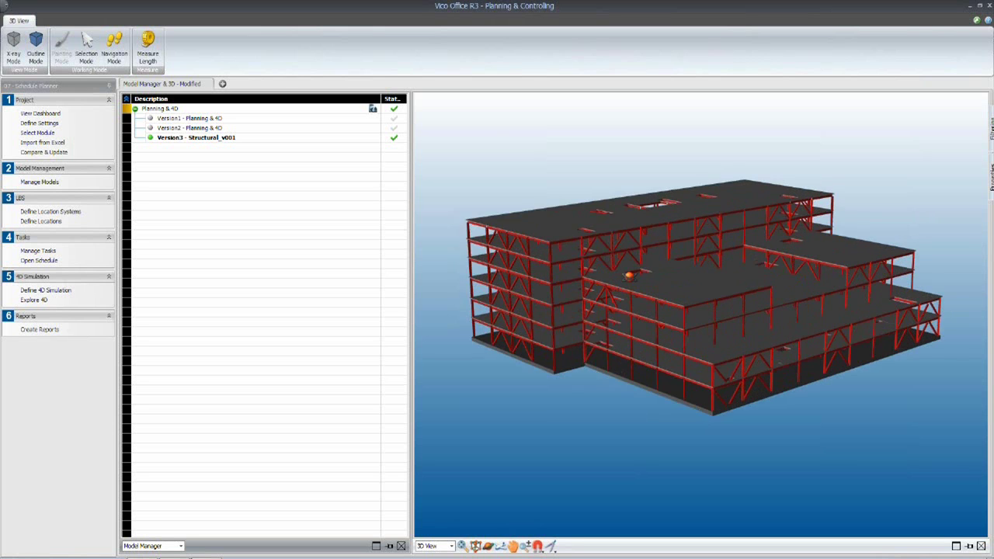
- Switch to 03 - Takeoff Manager, show Takeoff Model, then resize the panes and Code column
click(59, 86)
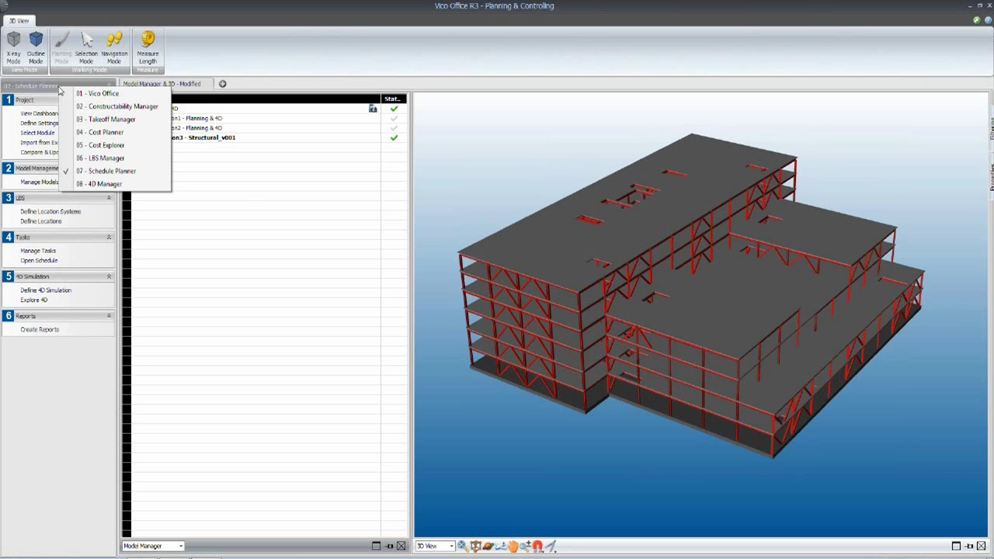
click(114, 120)
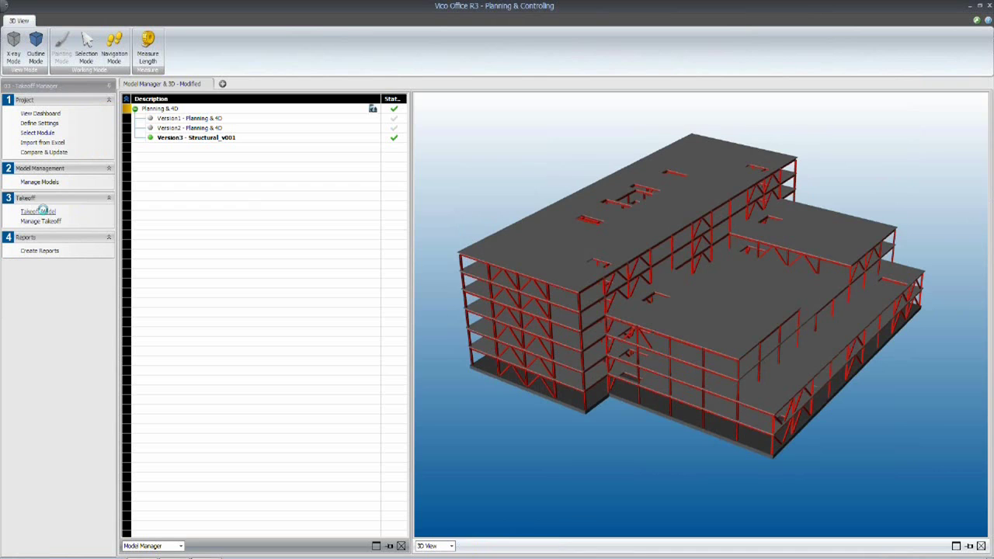
click(39, 212)
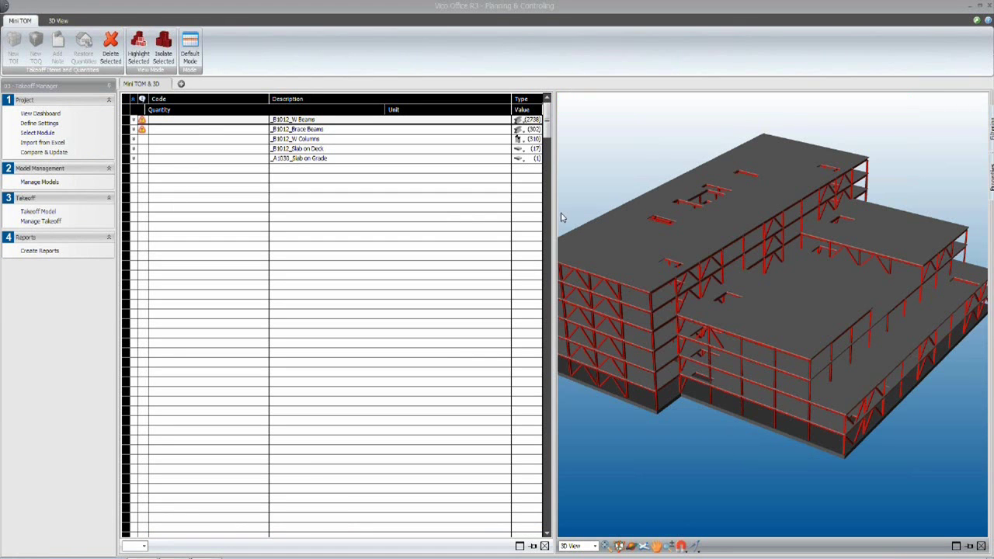
drag(553, 217, 439, 220)
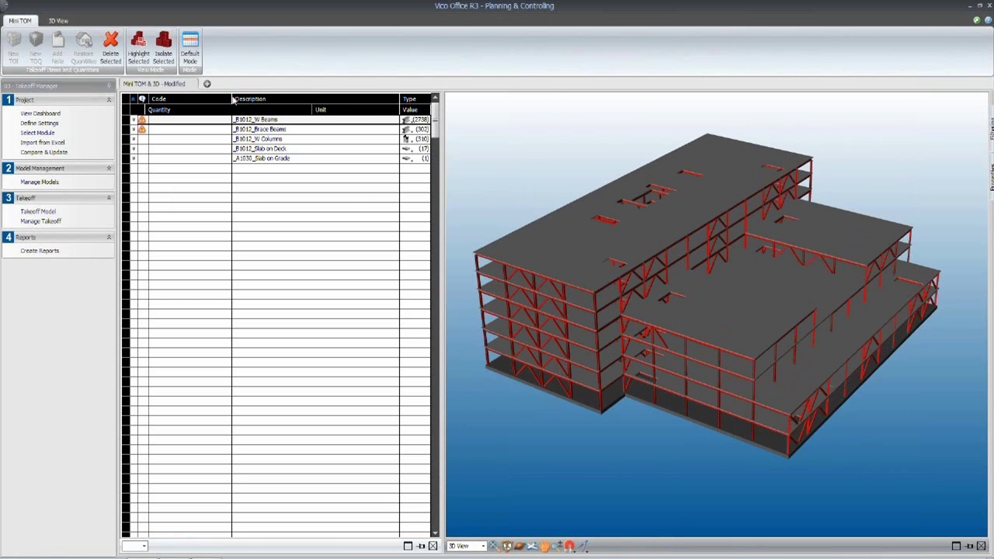
drag(232, 98, 203, 98)
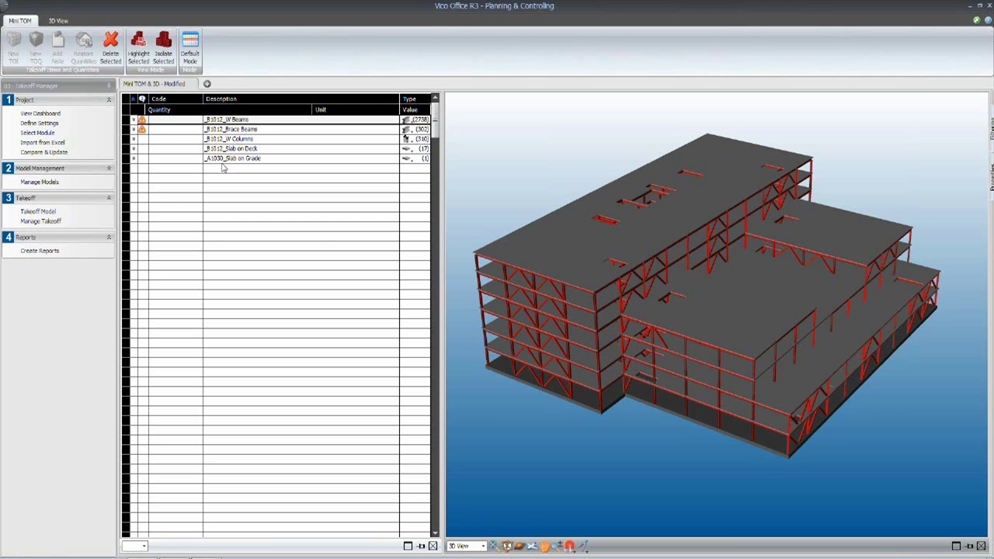
- Select the _B1012_W Columns item to highlight its columns, then orbit to the model's underside
click(135, 140)
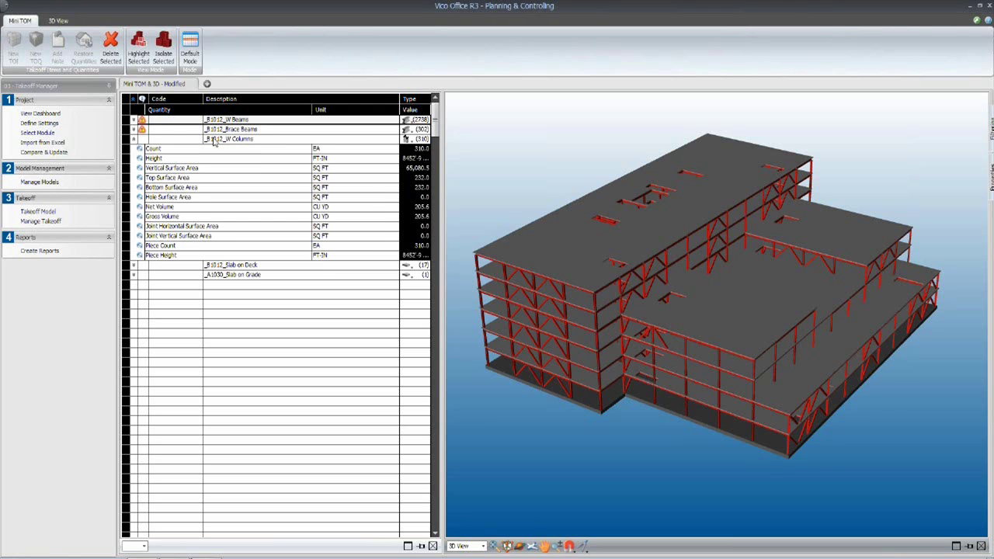
click(242, 141)
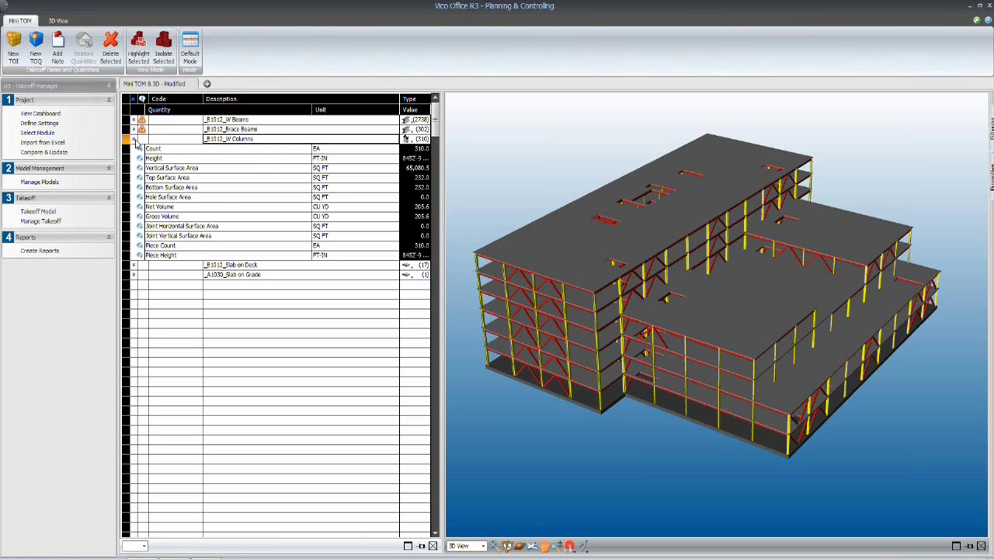
click(135, 139)
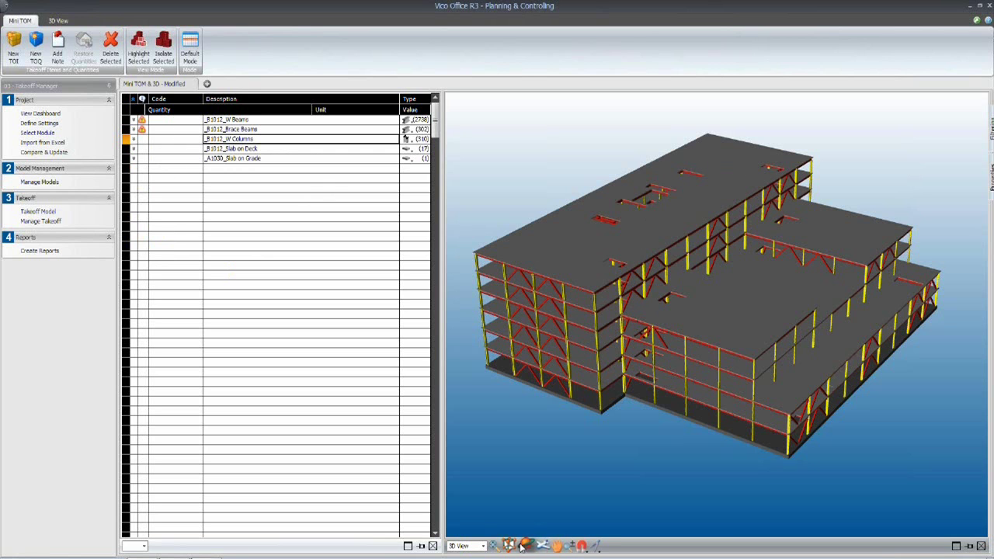
click(569, 546)
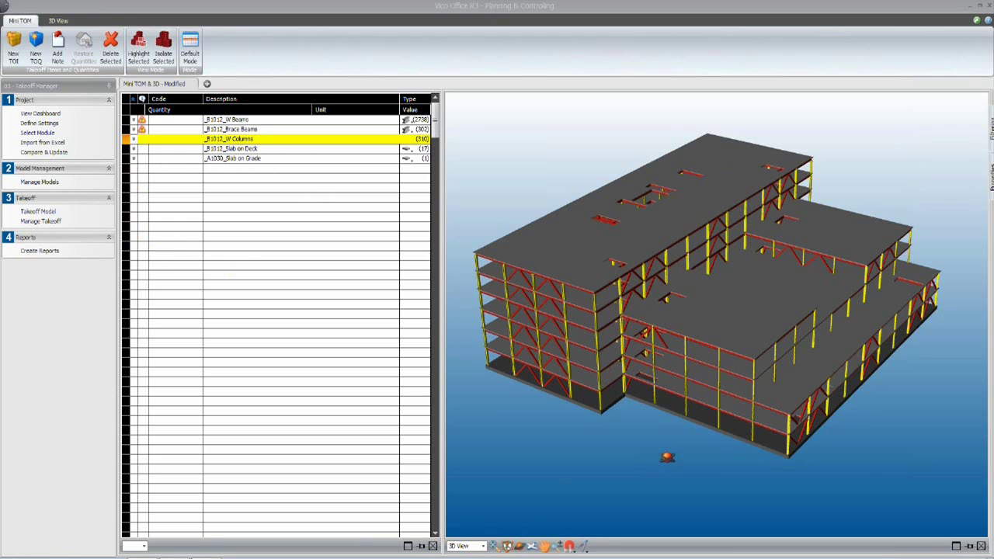
drag(667, 456, 618, 450)
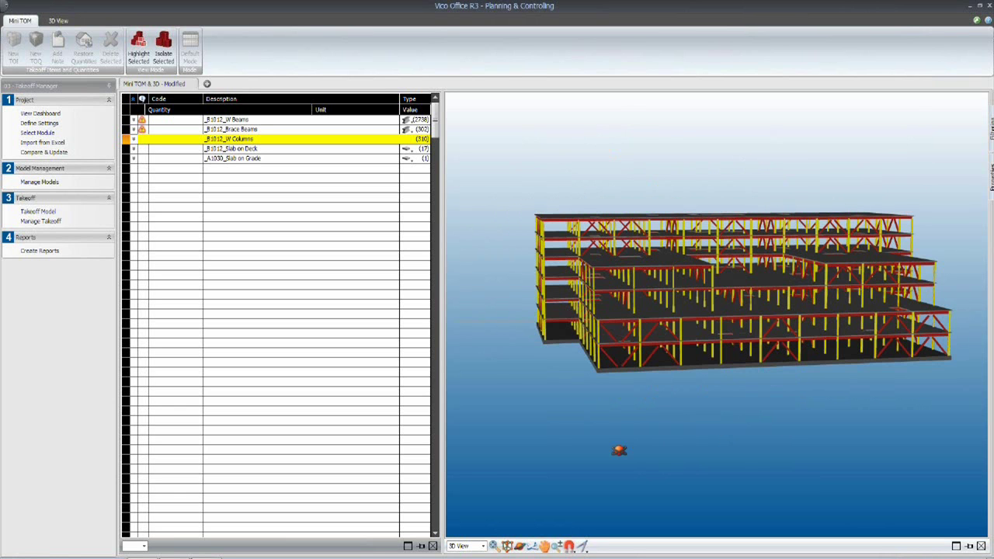
- Expand and select _B1012_Slab on Deck to highlight the slabs, orbiting to a higher view
click(133, 152)
click(133, 149)
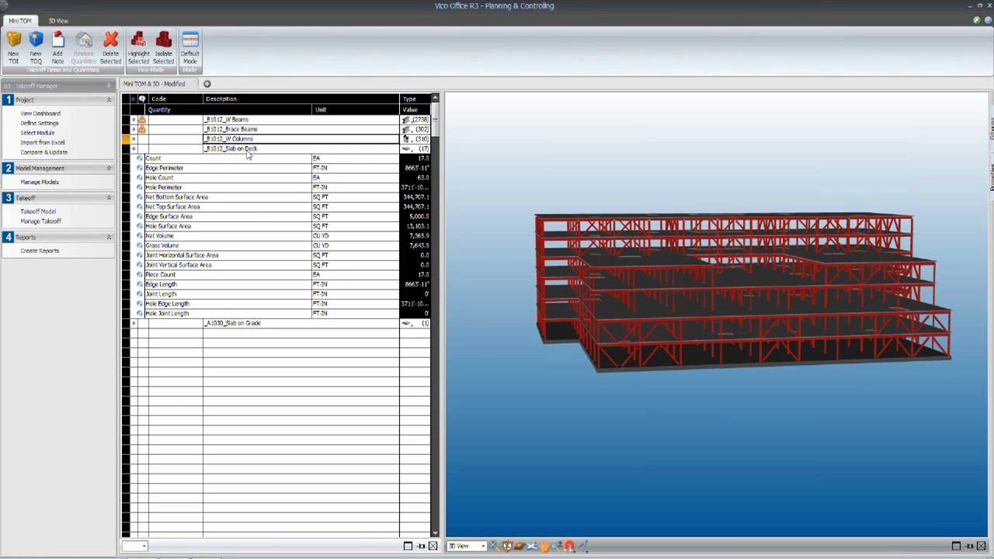
click(247, 150)
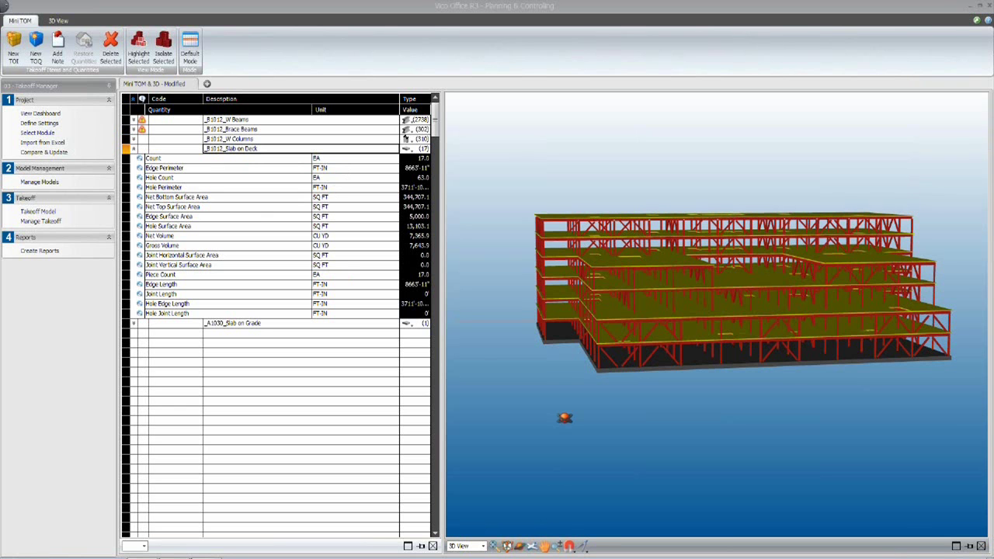
drag(565, 419, 544, 423)
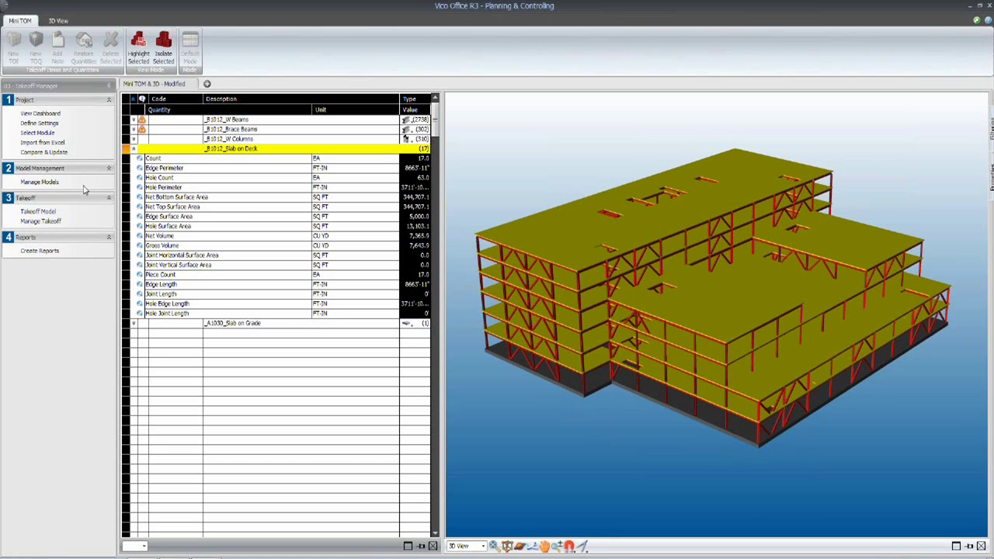
- Open the 04 - Cost Planner plan and expand SHELL, SUPERSTRUCTURE and FLOOR CONSTRUCTION
click(49, 86)
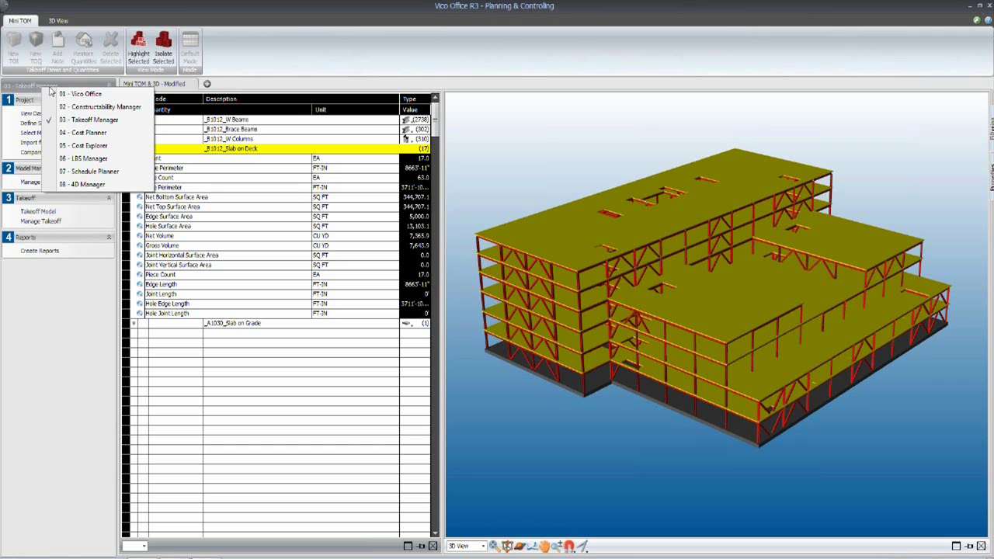
click(83, 132)
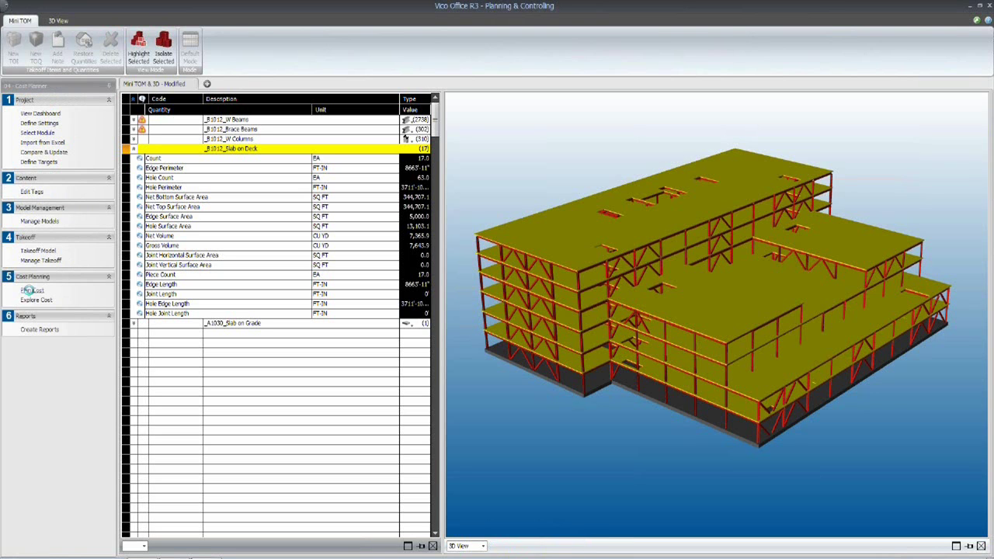
click(31, 290)
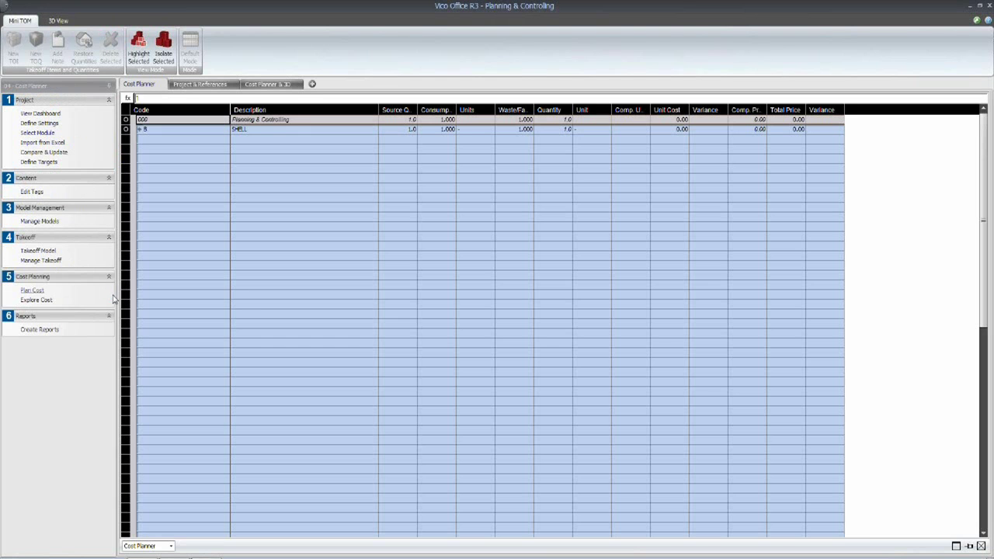
click(140, 129)
click(144, 139)
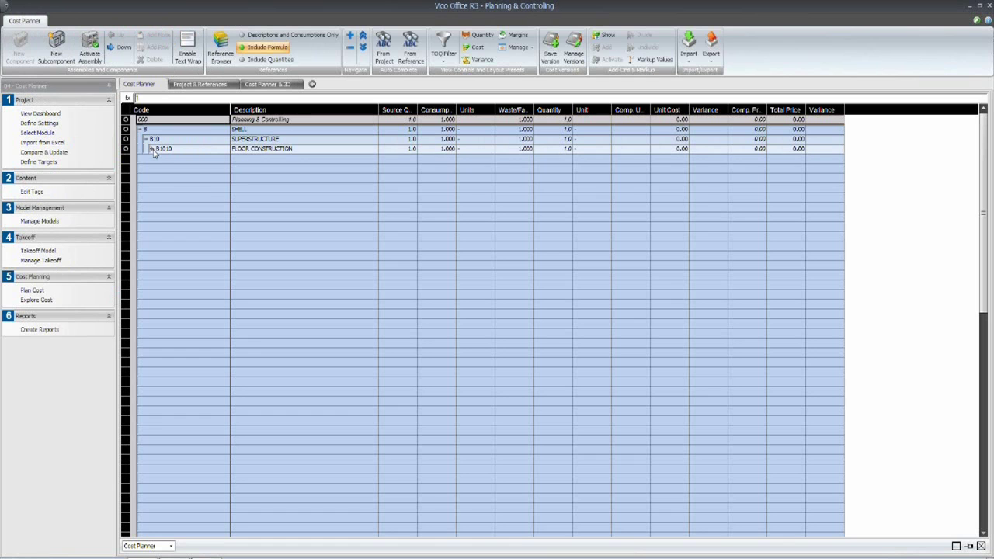
click(153, 149)
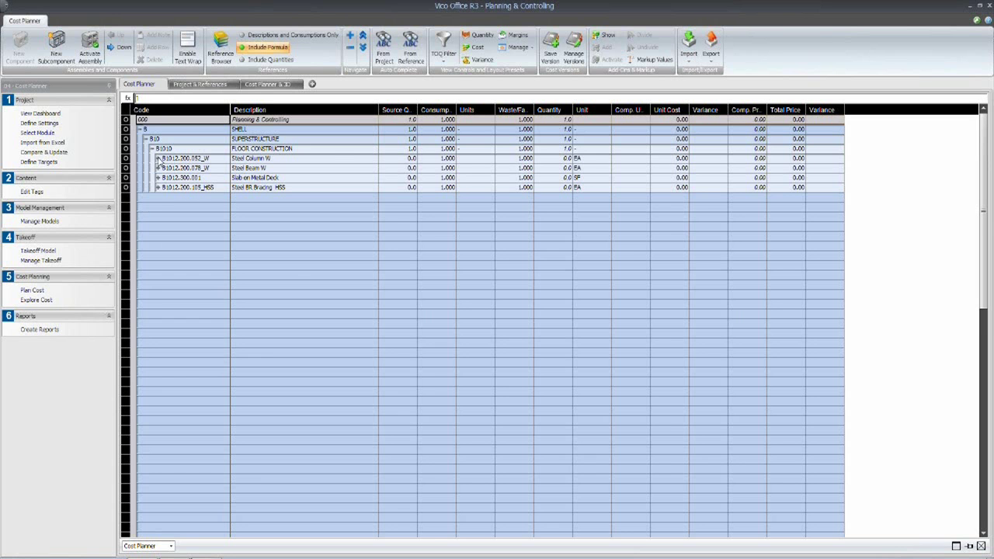
- Expand Steel Column W, Steel Beam W, Slab on Metal Deck and Steel BR Bracing HSS, selecting Steel Column W
click(158, 158)
click(157, 188)
click(158, 217)
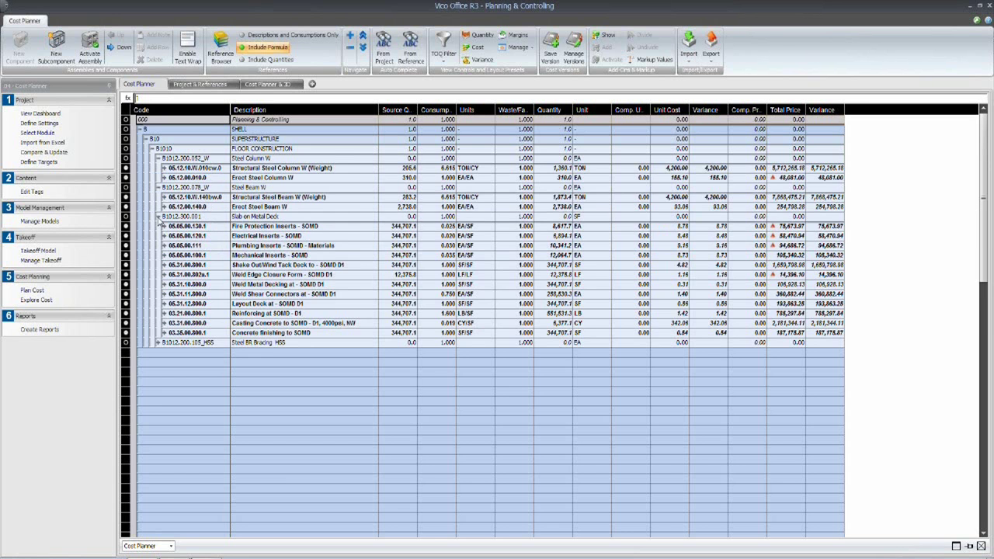
click(158, 342)
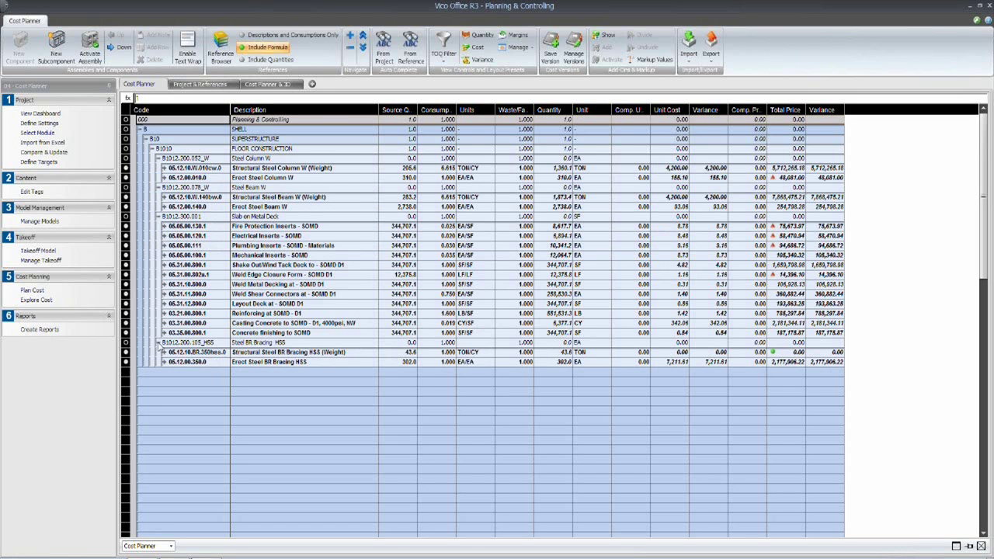
click(297, 158)
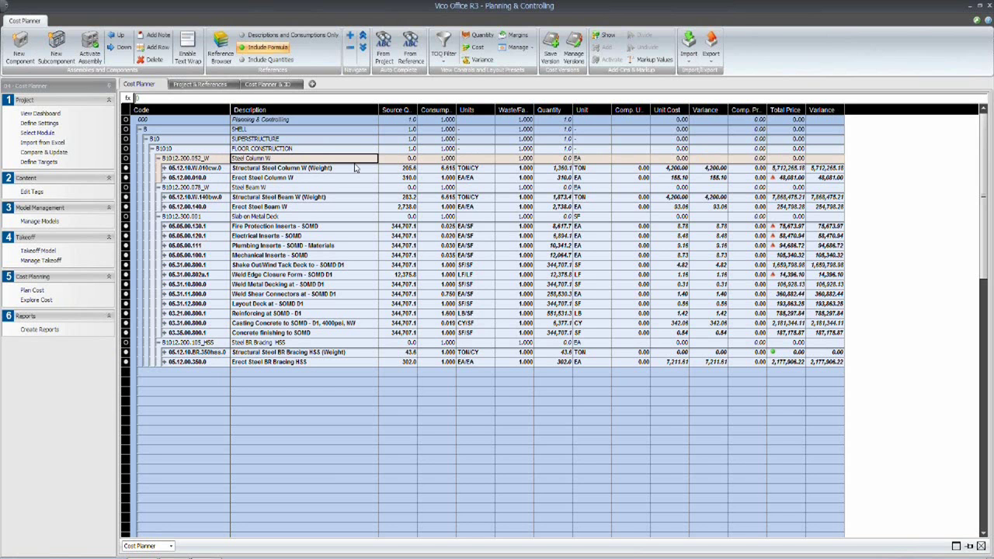
click(320, 180)
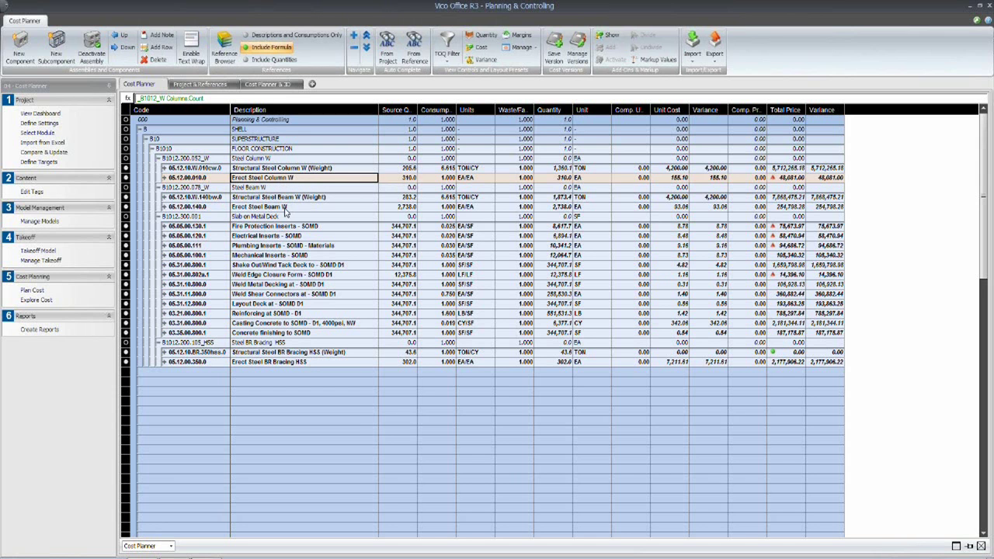
click(271, 188)
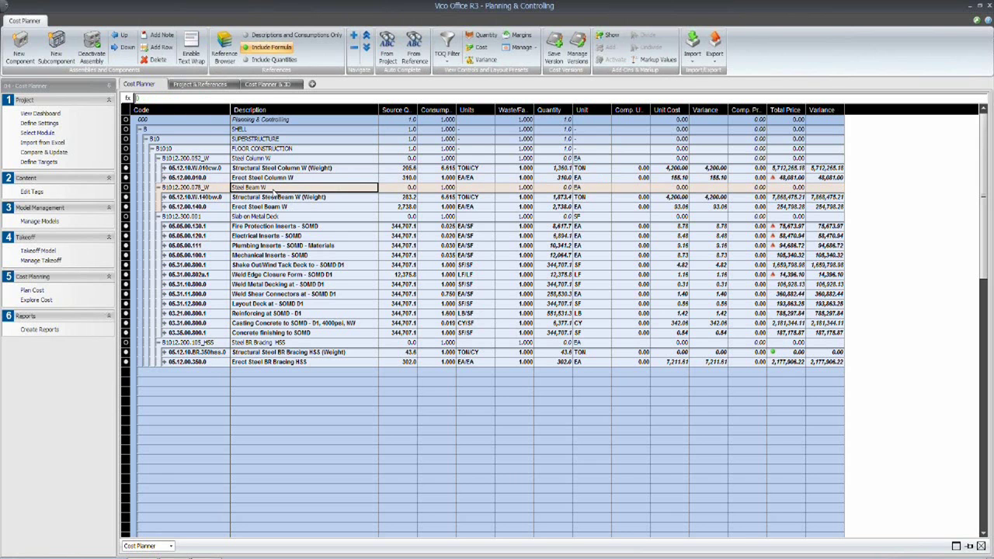
click(285, 208)
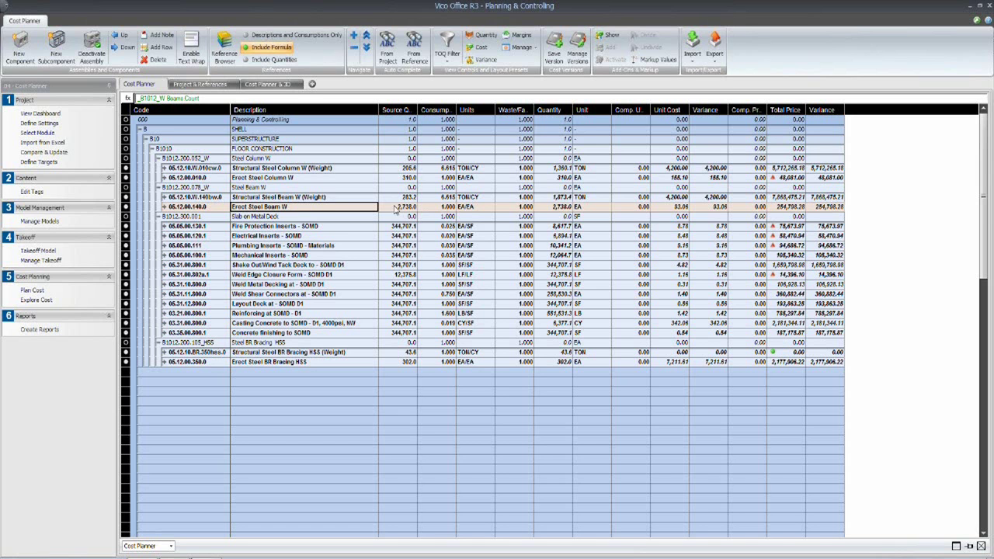
click(398, 362)
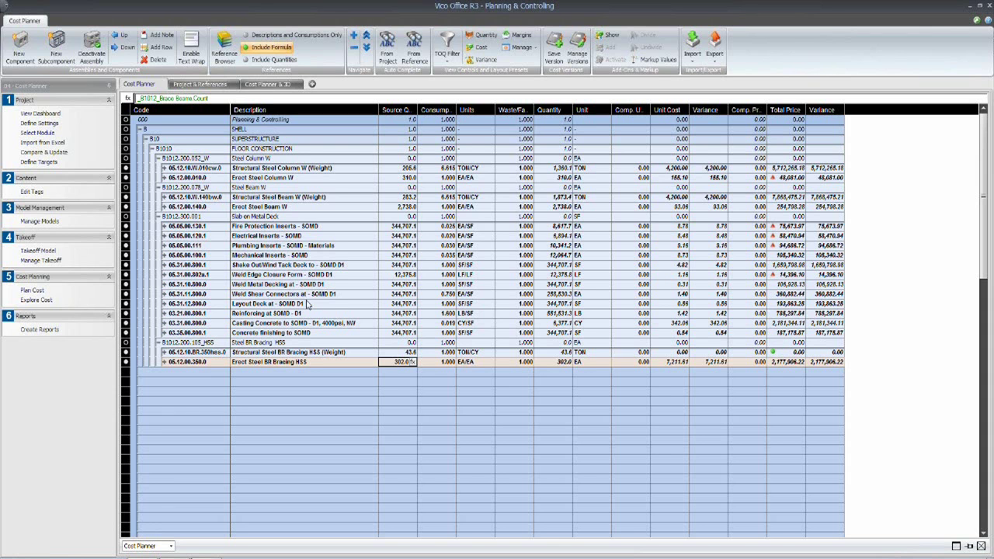
- Expand the beam, bracing and column erection labor lines and collapse Slab on Metal Deck
click(164, 206)
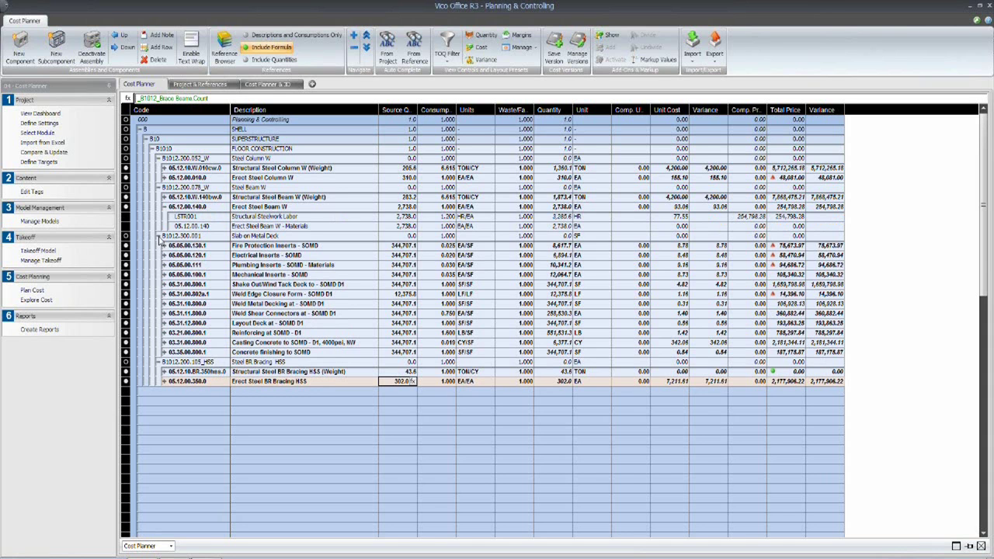
click(158, 237)
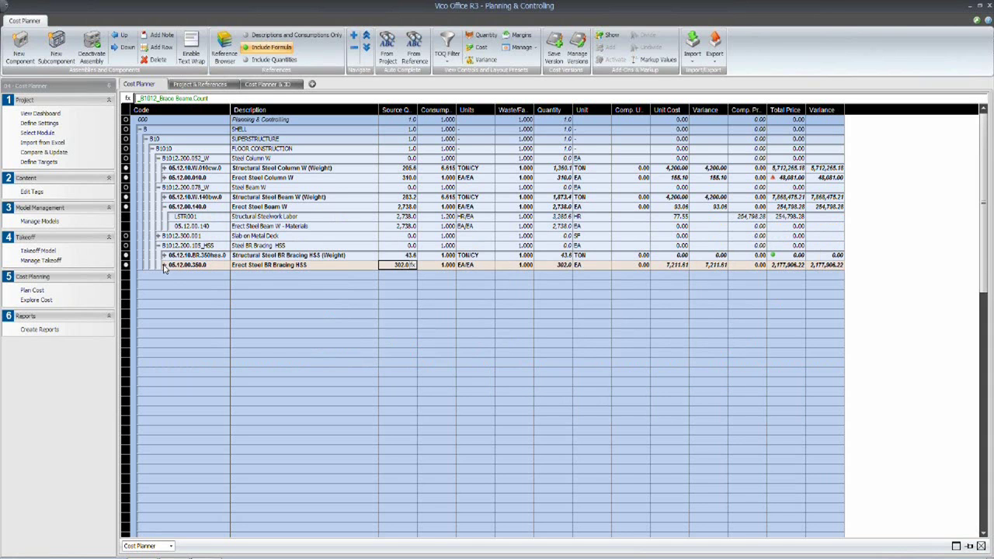
click(164, 266)
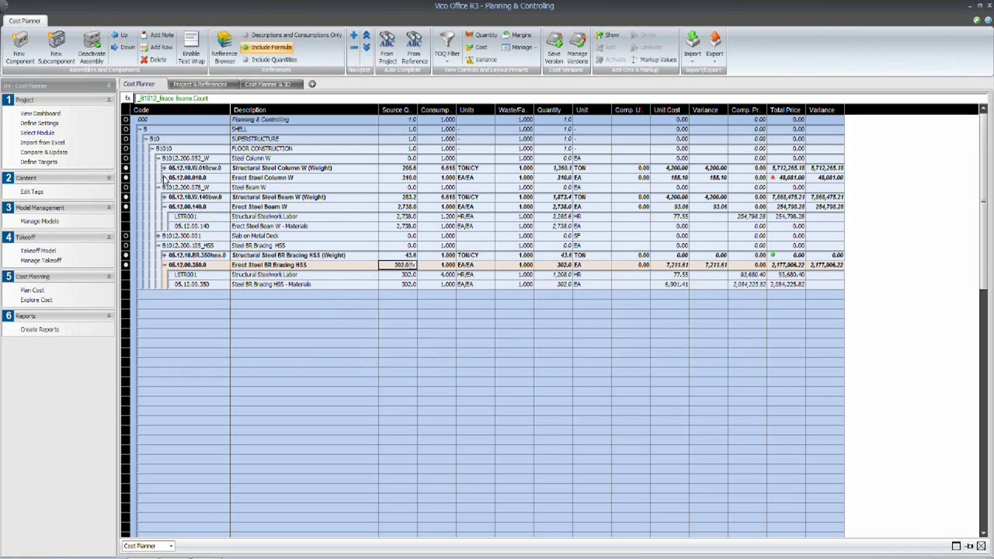
click(164, 178)
click(245, 314)
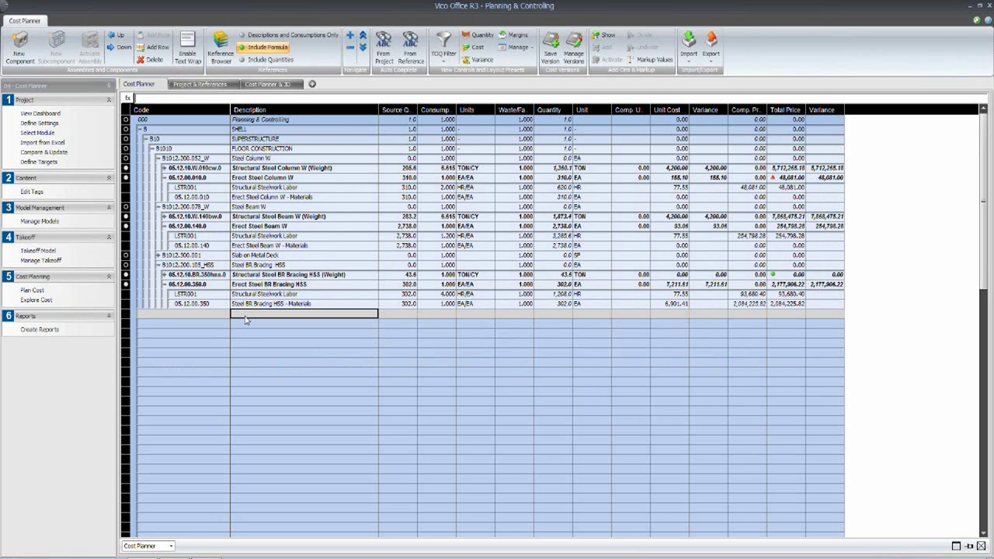
click(256, 190)
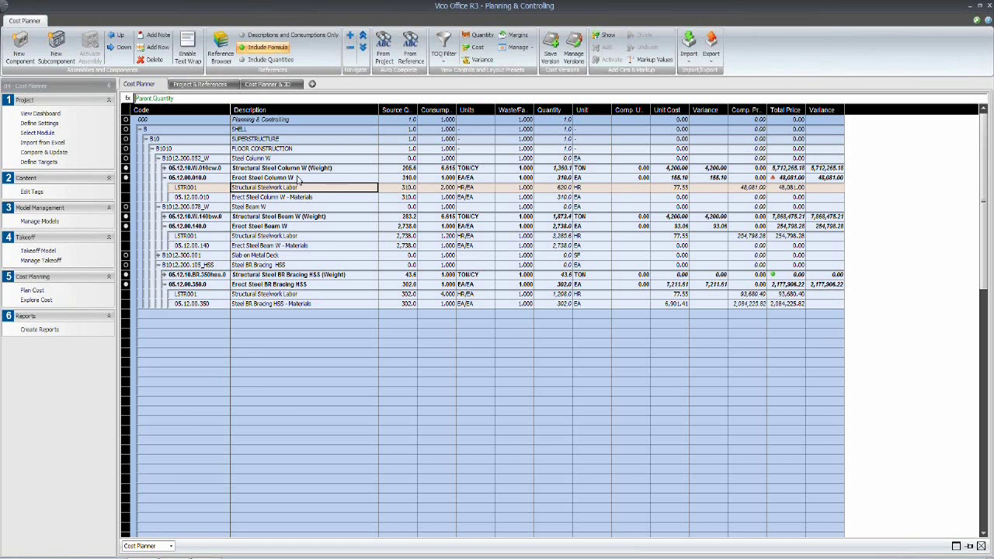
click(443, 237)
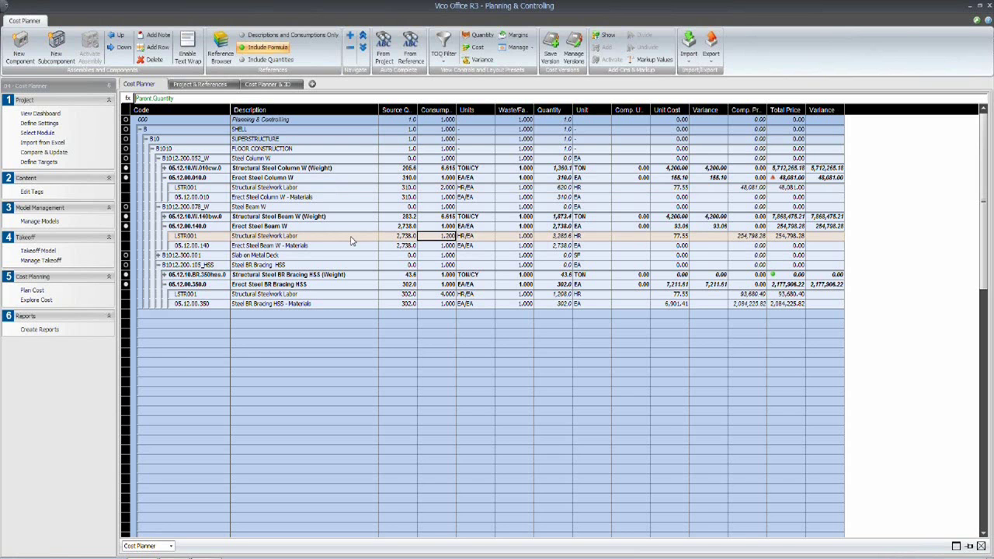
click(439, 189)
click(446, 296)
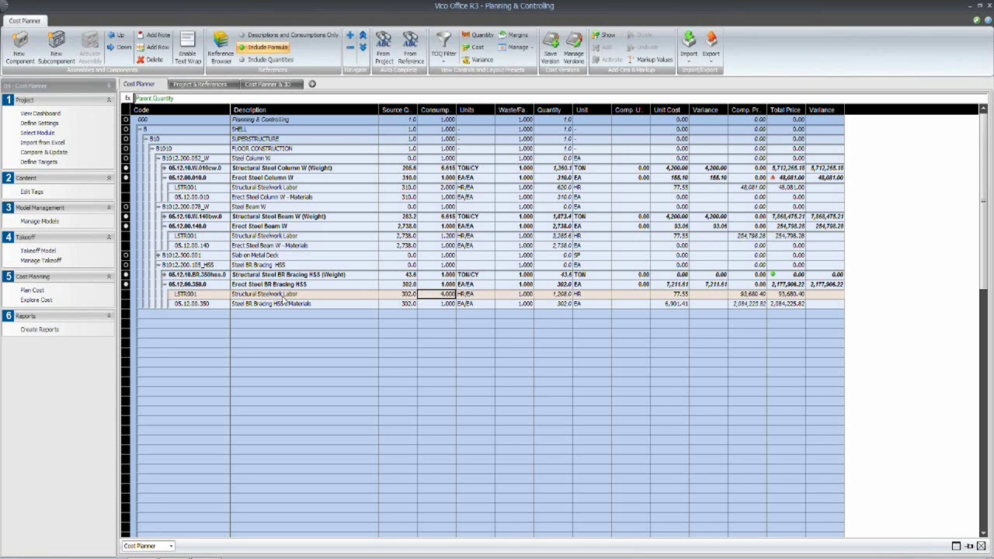
- Collapse the steel erection rows and groups, then expand Slab on Metal Deck
click(171, 285)
click(164, 284)
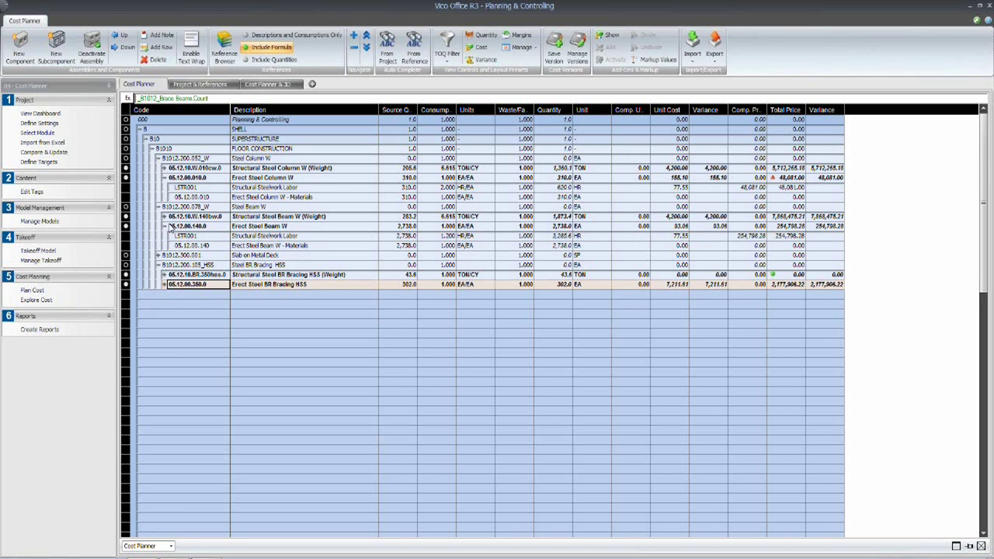
click(164, 226)
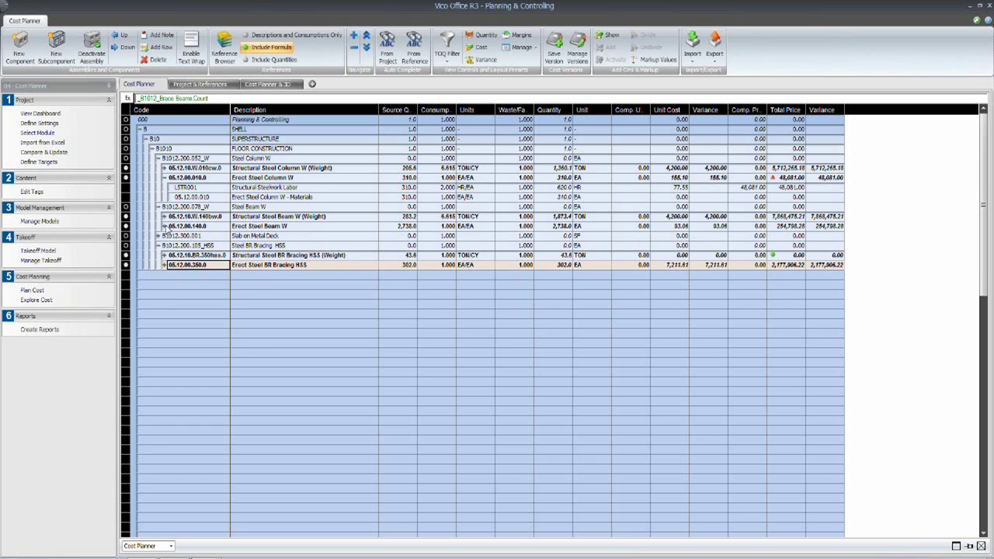
click(164, 178)
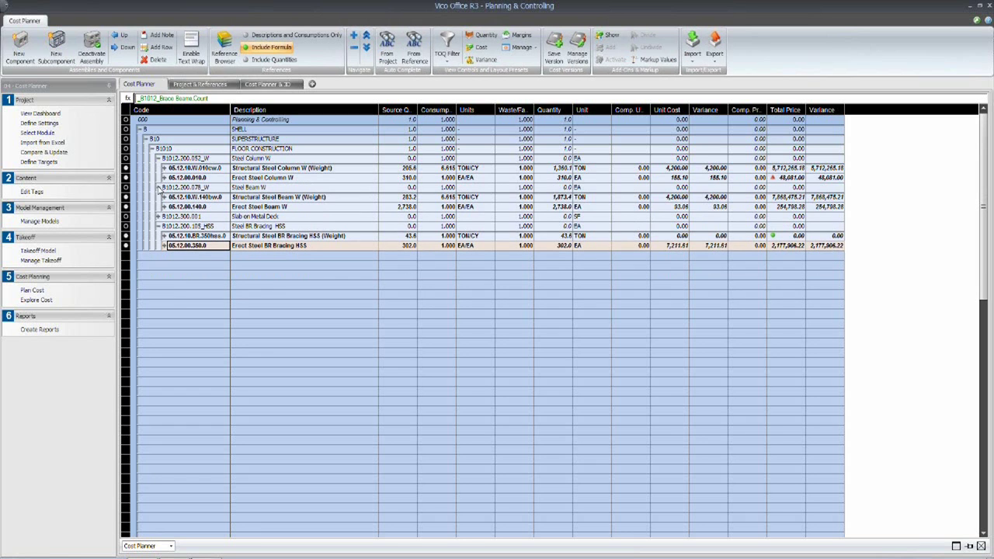
click(158, 188)
click(157, 158)
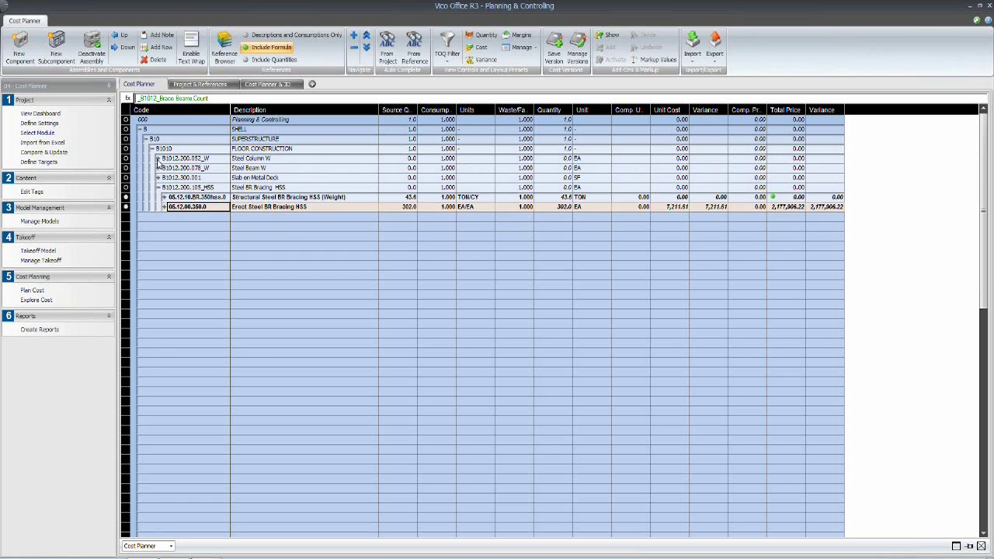
click(158, 187)
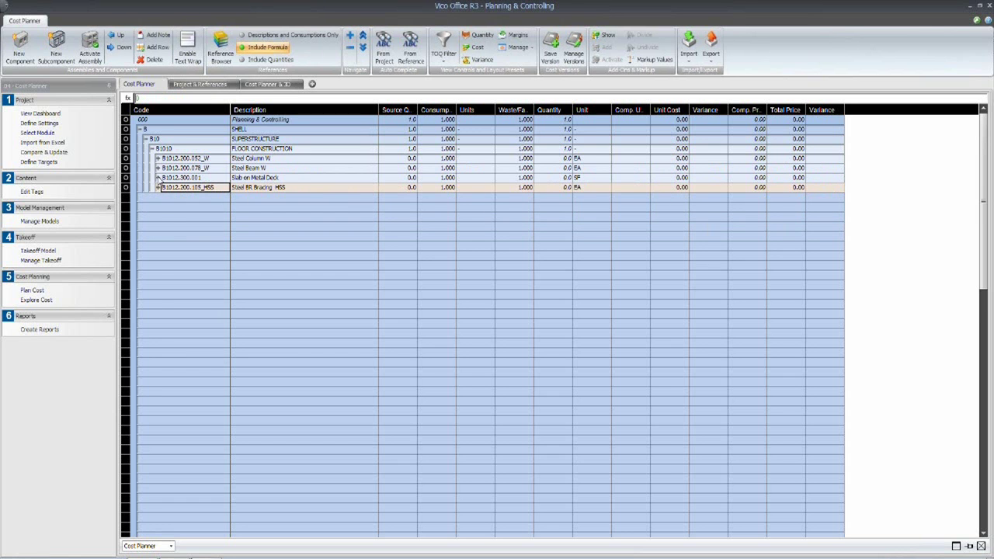
click(157, 177)
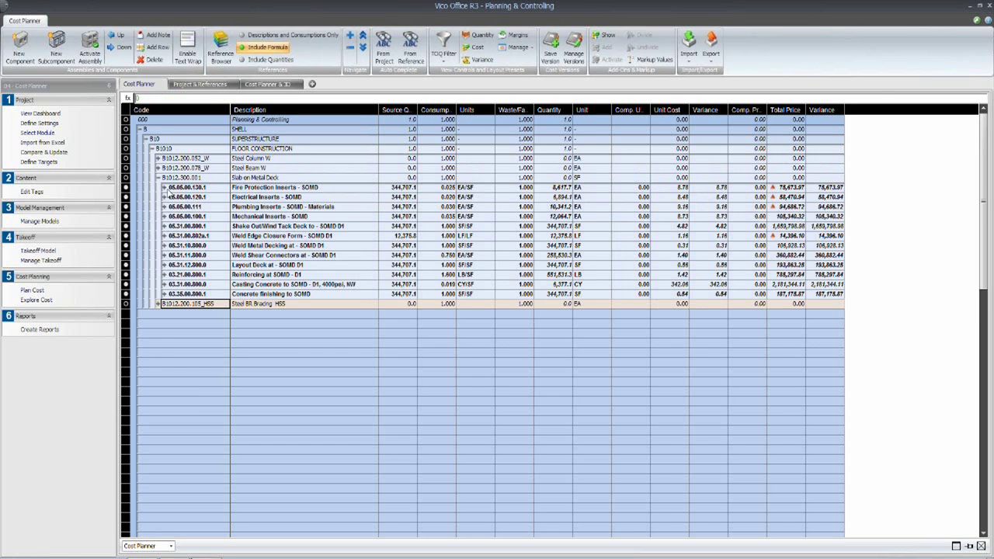
- Step through the Slab on Metal Deck items' quantity formulas, from Slab on Metal Deck to Reinforcing at SOMD - D1
click(270, 178)
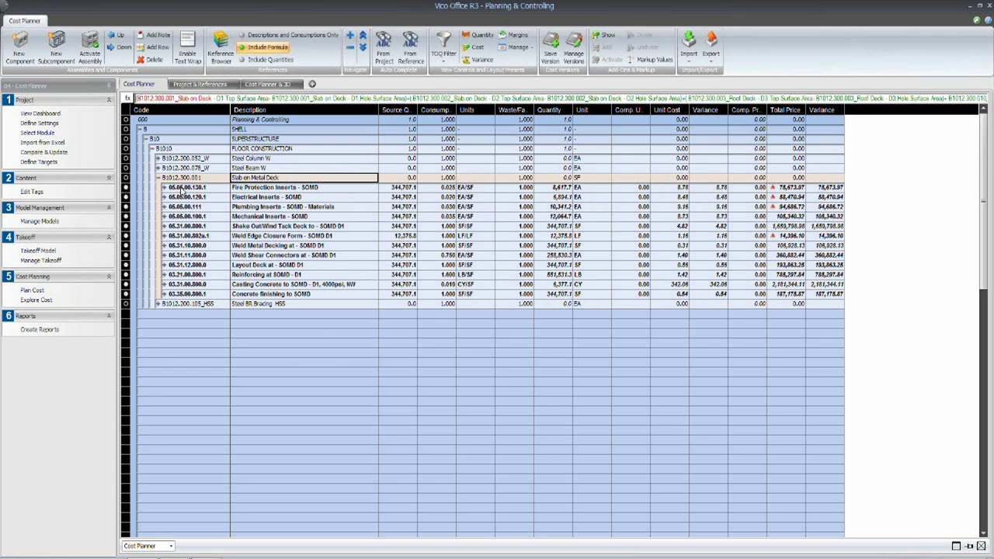
click(269, 189)
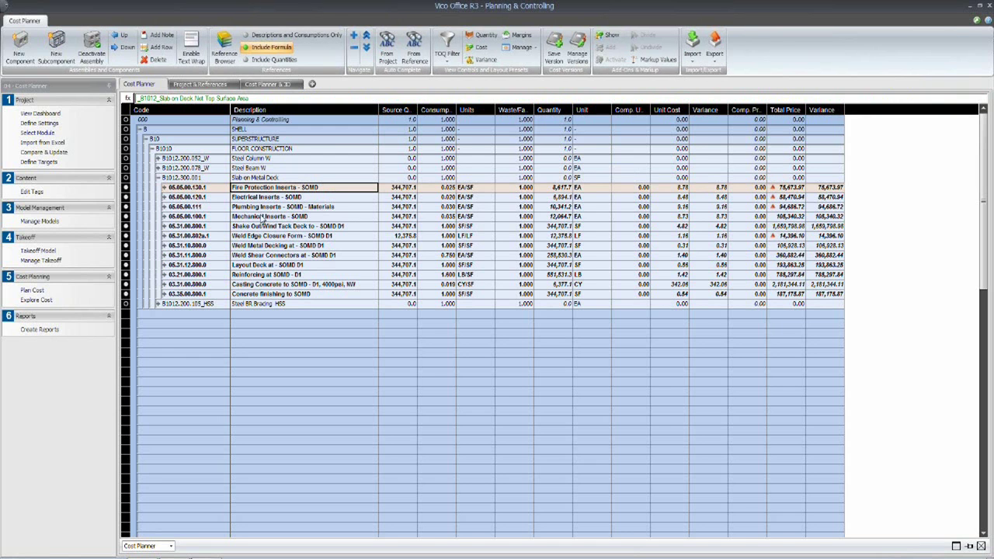
click(255, 227)
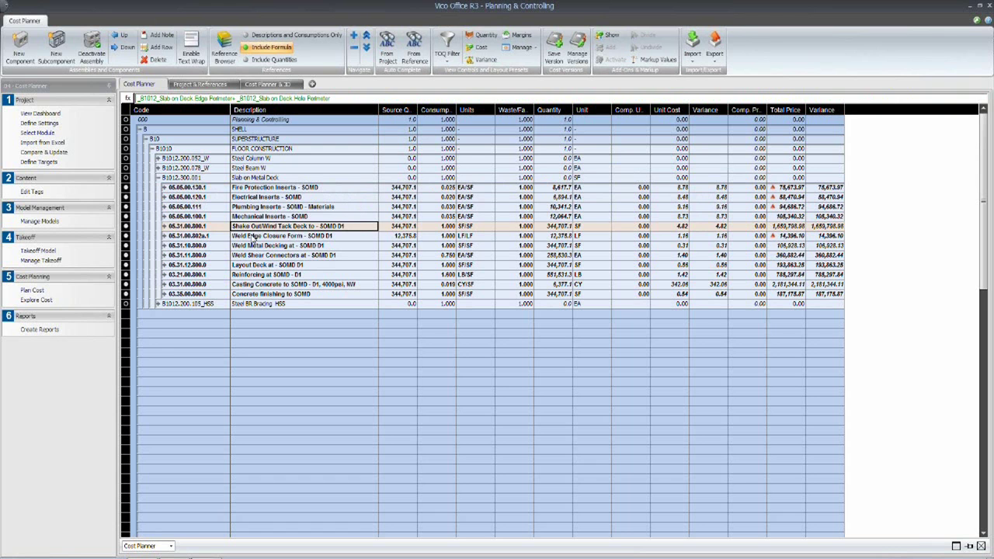
click(252, 237)
click(256, 247)
click(256, 256)
click(257, 265)
click(256, 276)
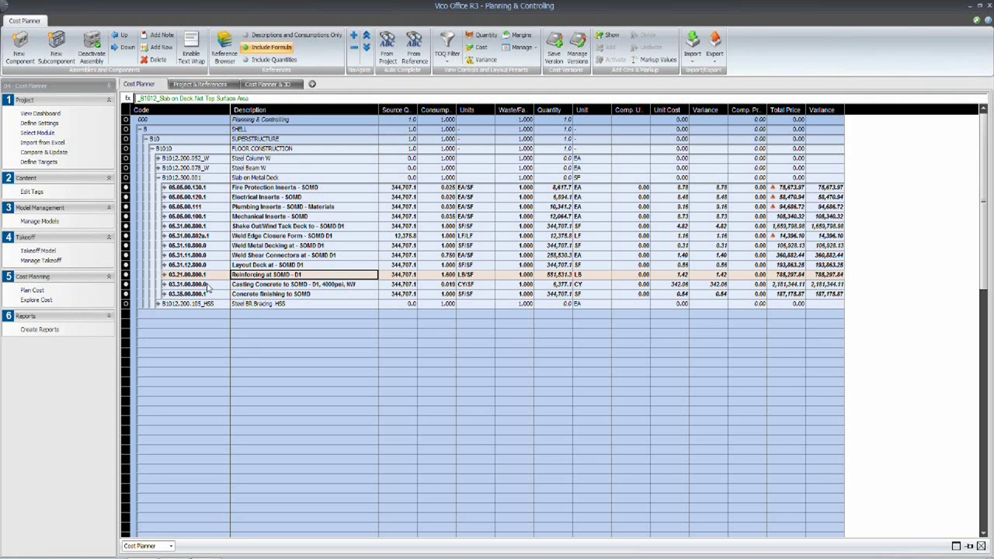
- Expand every SOMD item from Concrete finishing to Fire Protection Inserts, then select Fire Protection Labor
click(165, 294)
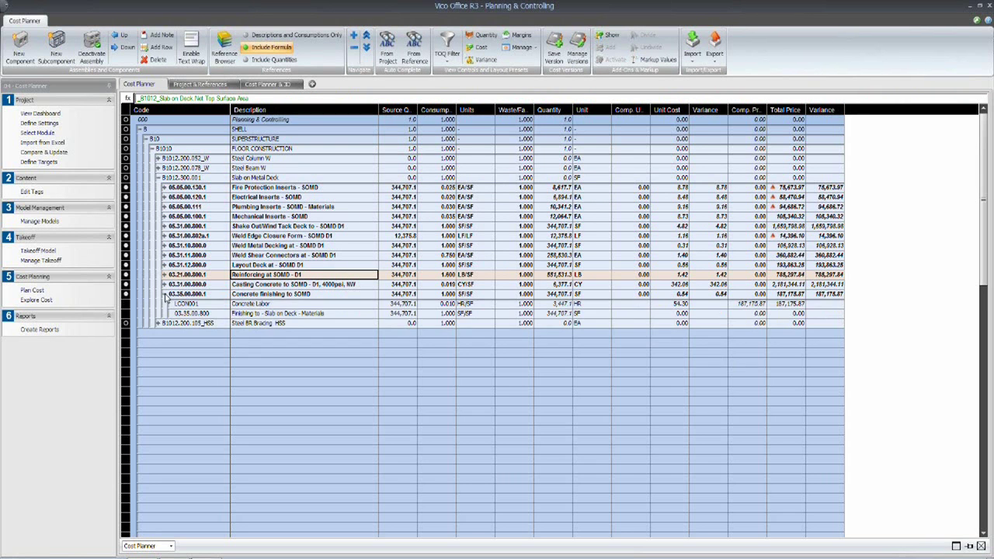
click(165, 284)
click(165, 275)
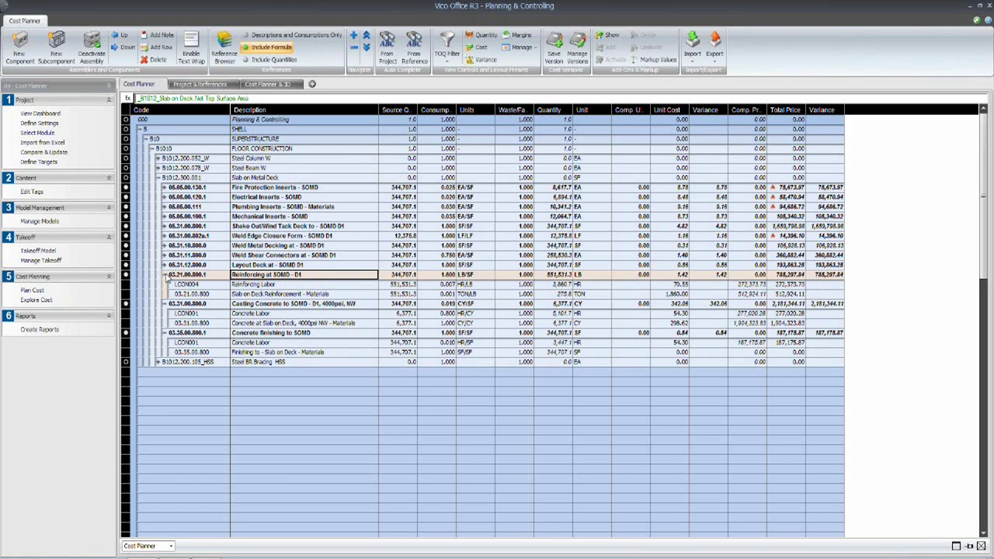
click(165, 265)
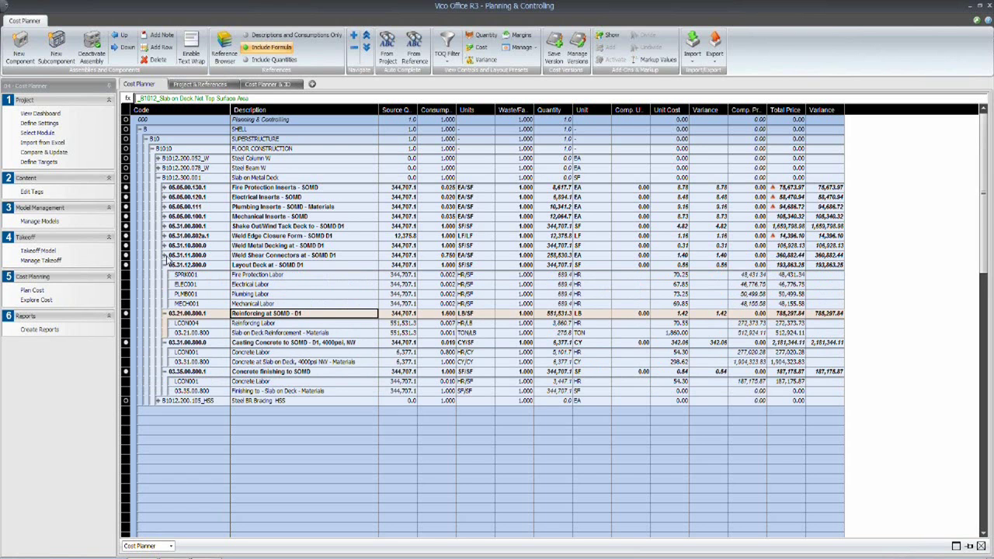
click(164, 255)
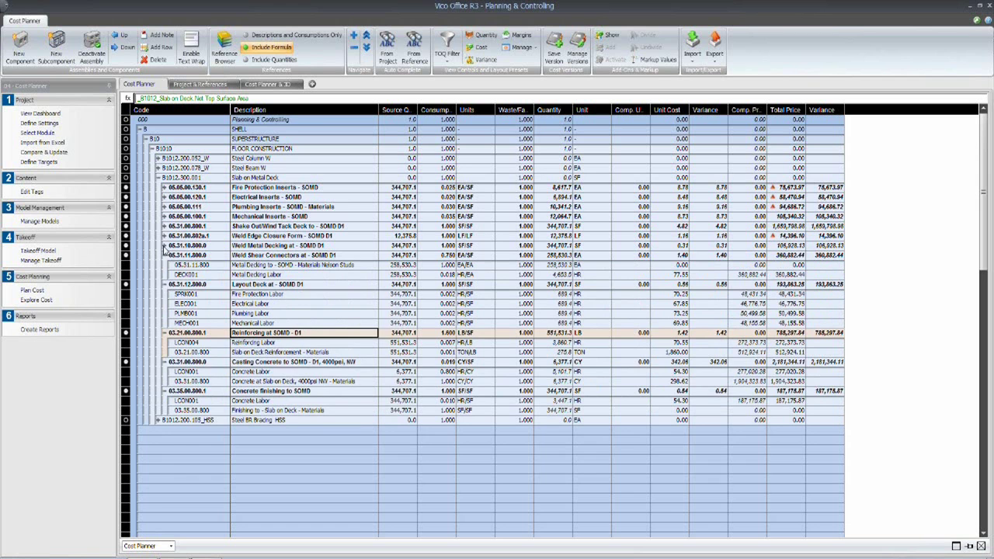
click(165, 245)
click(164, 235)
click(164, 226)
click(165, 216)
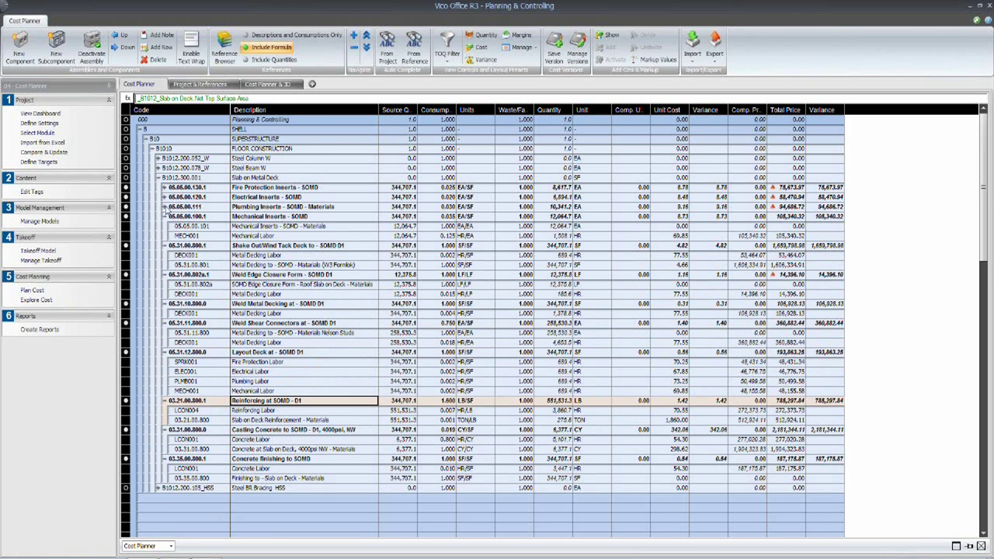
click(165, 207)
click(164, 197)
click(164, 187)
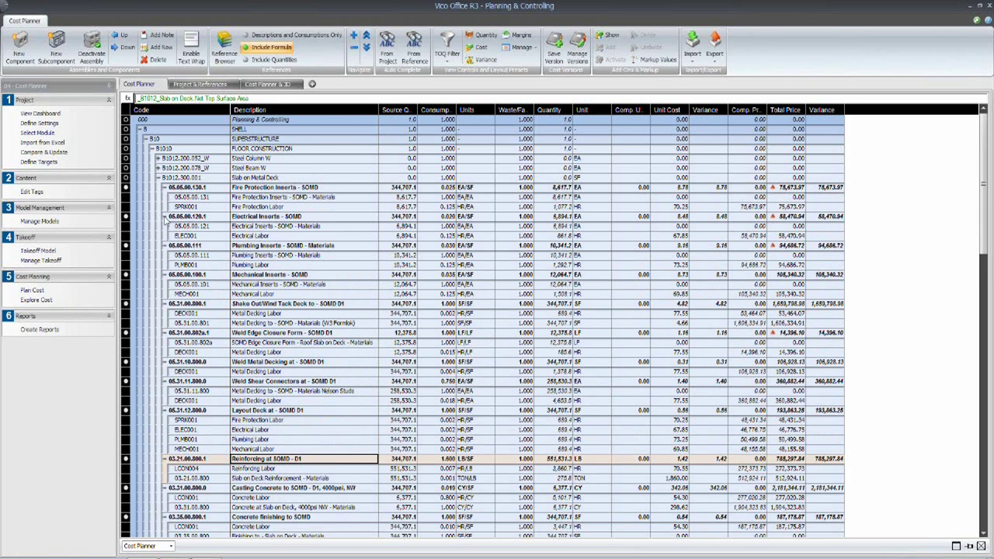
click(260, 207)
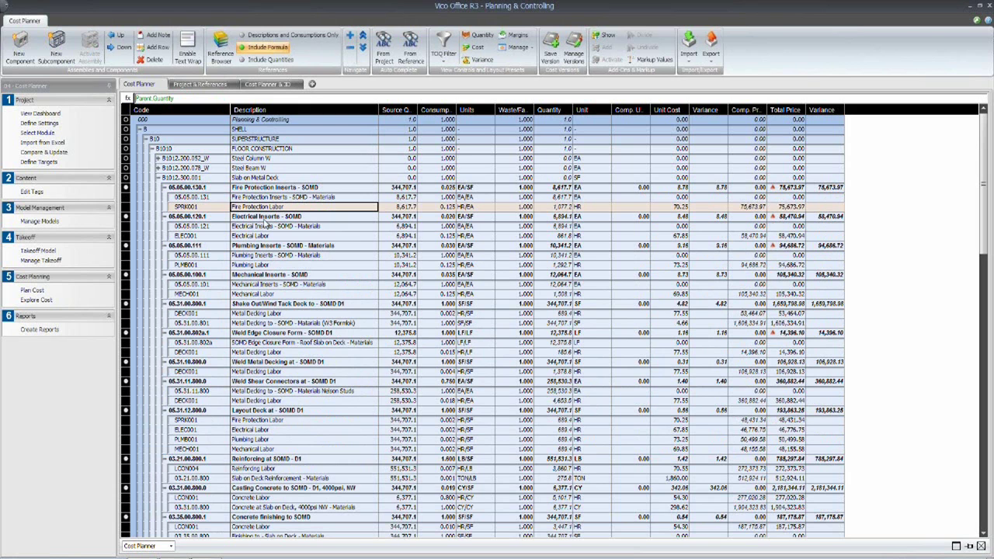
- Collapse each SOMD item from Fire Protection Inserts down to Concrete finishing to SOMD
click(165, 187)
click(165, 197)
click(164, 206)
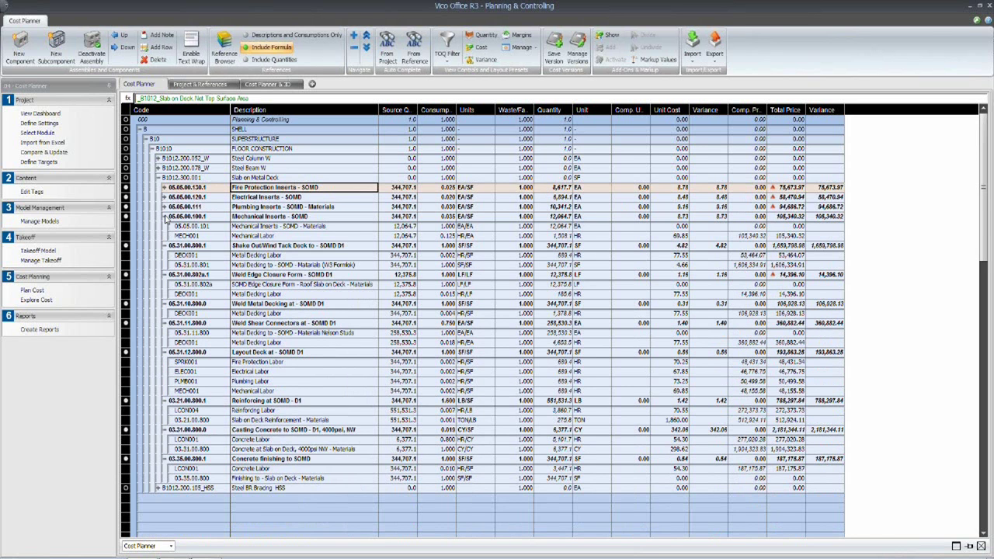
click(165, 217)
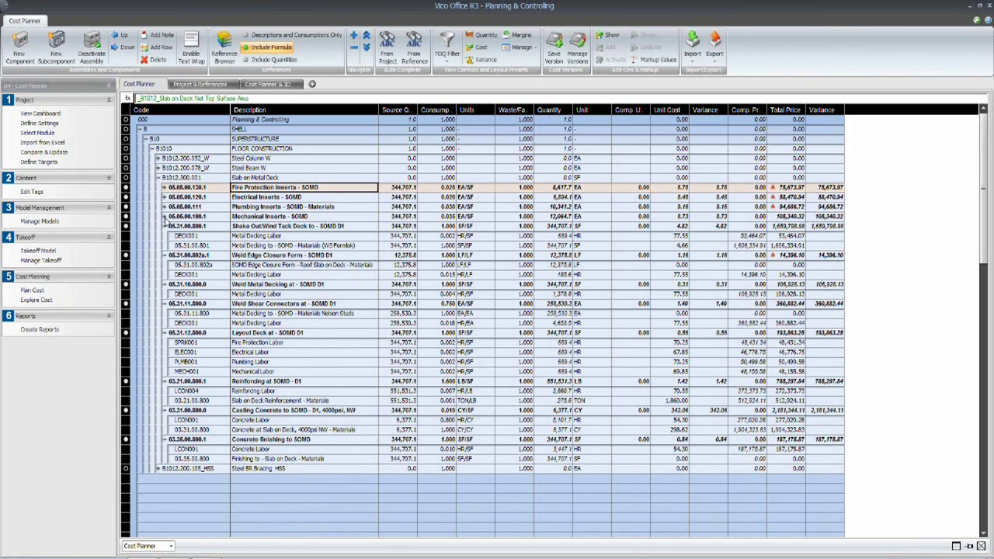
click(164, 226)
click(165, 235)
click(164, 245)
click(165, 255)
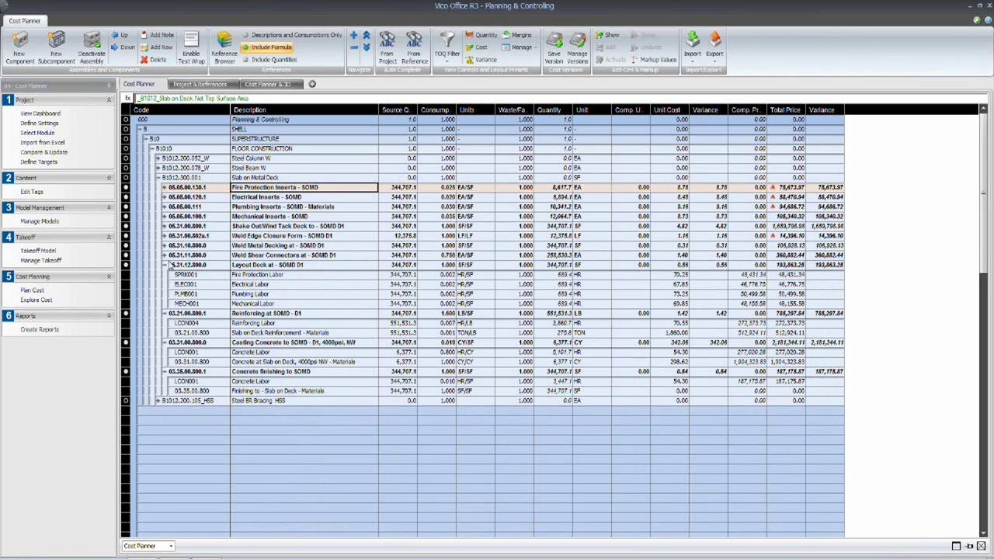
click(165, 265)
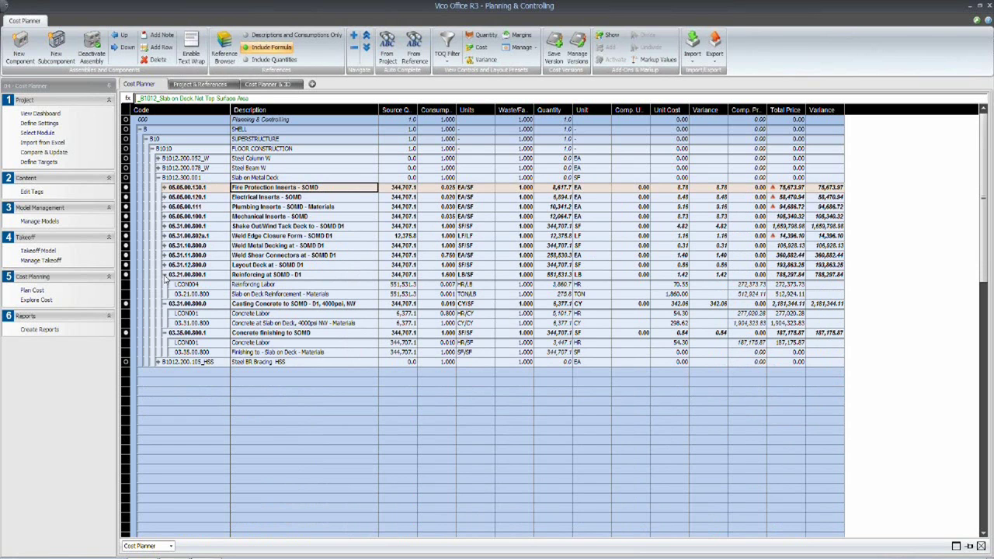
click(165, 274)
click(164, 284)
click(164, 294)
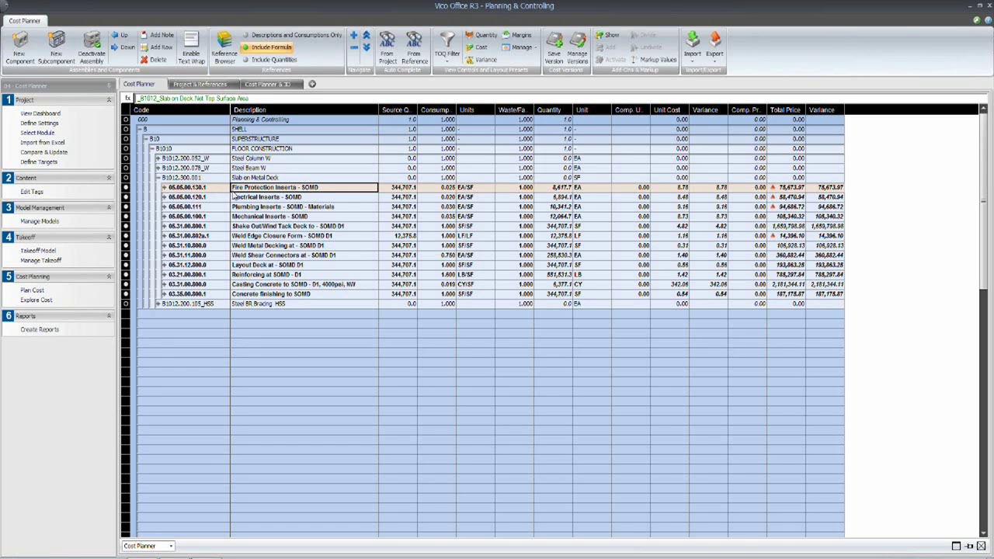
- Re-expand the Steel Beam W, Steel Column W and Steel BR Bracing HSS groups
click(159, 168)
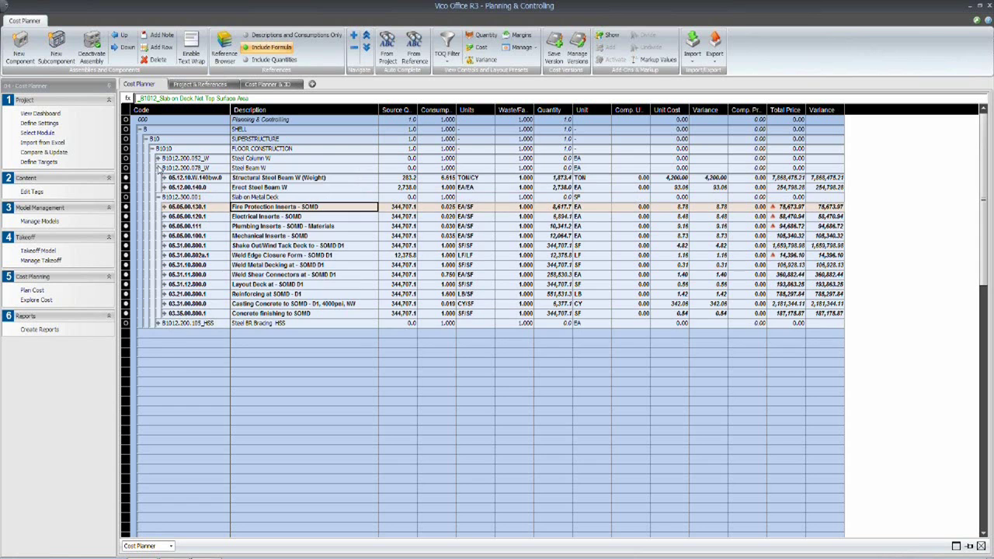
click(158, 157)
click(159, 343)
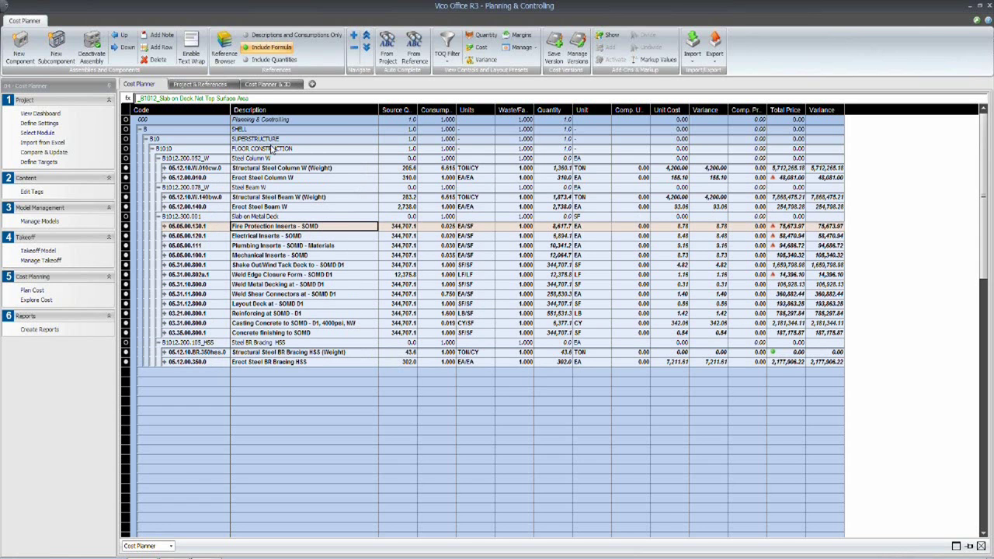